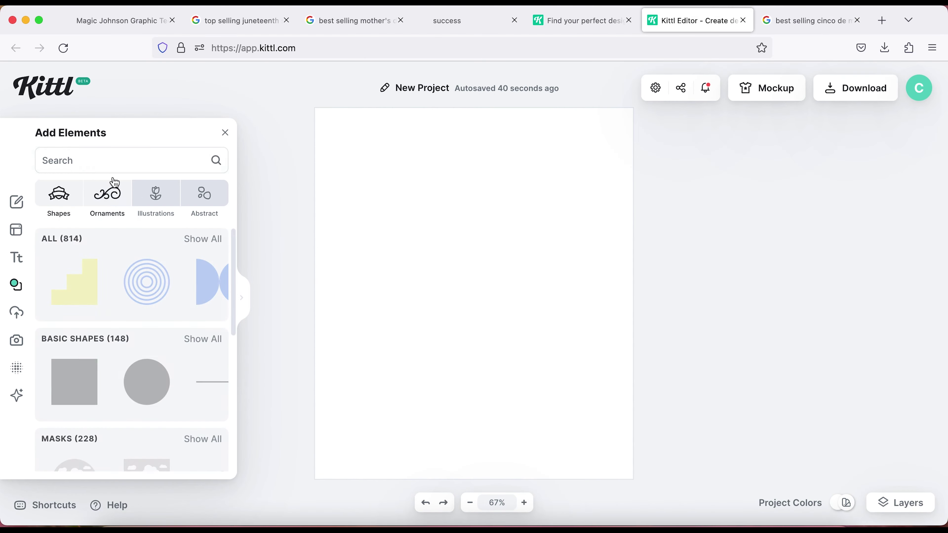
Search Elements for 'sombrero' and add the red-rimmed sombrero to the page
{"action": "type", "text": "sombre"}
{"action": "left_click", "coordinate": [69, 196]}
{"action": "left_click", "coordinate": [177, 295]}
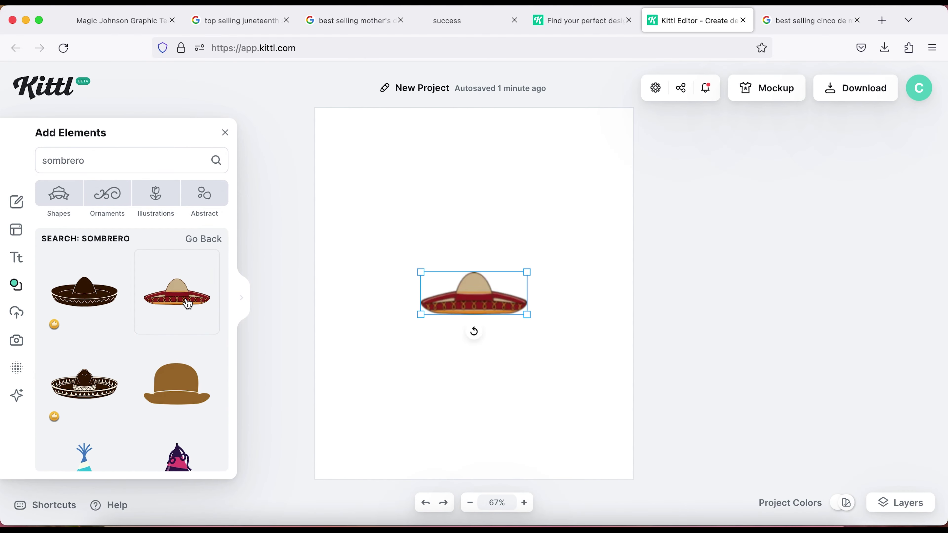
Enlarge the sombrero near the page top and add a headline text below it
{"action": "left_click_drag", "start_coordinate": [474, 295], "coordinate": [471, 211]}
{"action": "left_click_drag", "start_coordinate": [525, 228], "coordinate": [584, 252]}
{"action": "left_click_drag", "start_coordinate": [511, 214], "coordinate": [486, 189]}
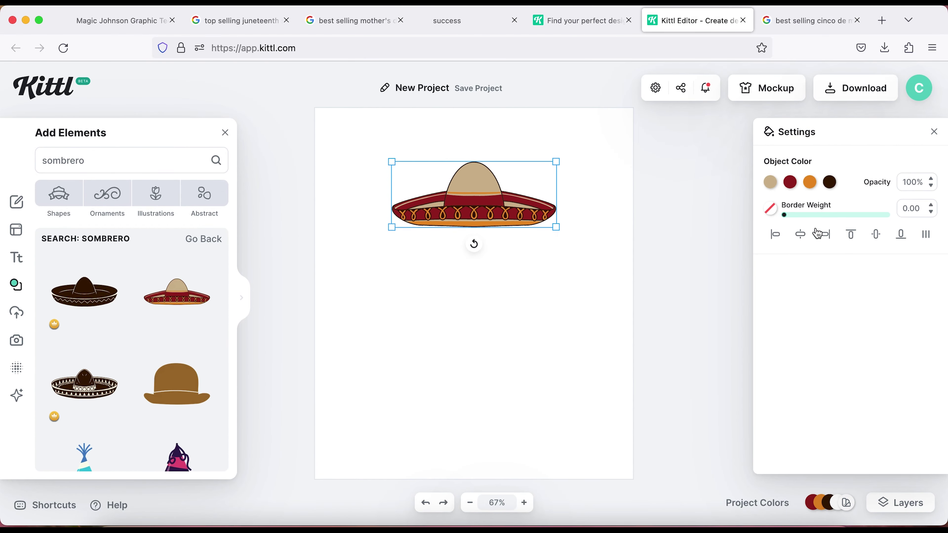
{"action": "left_click", "coordinate": [24, 263]}
{"action": "left_click", "coordinate": [138, 173]}
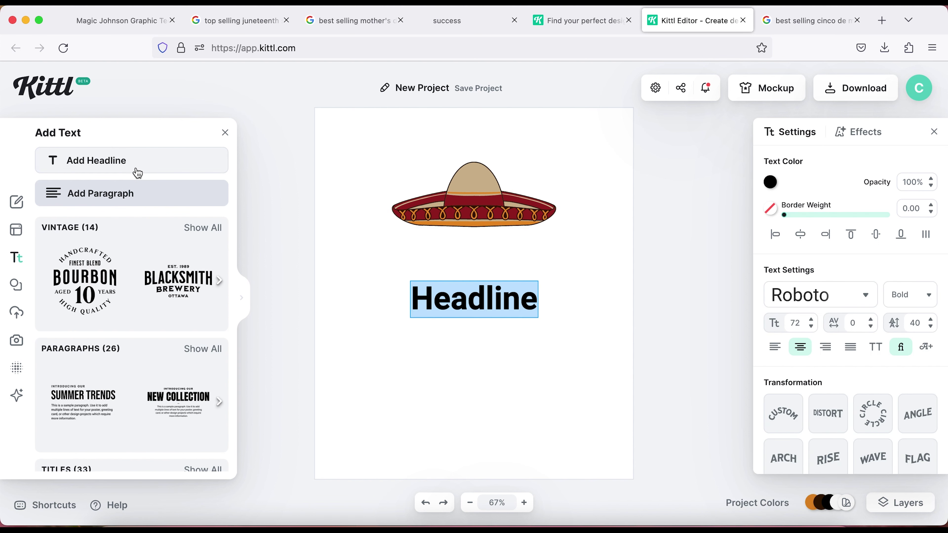
Type 'Cinco', add headlines 'DE' and 'Mayo!', and move Mayo! below DE
{"action": "type", "text": "Cinco"}
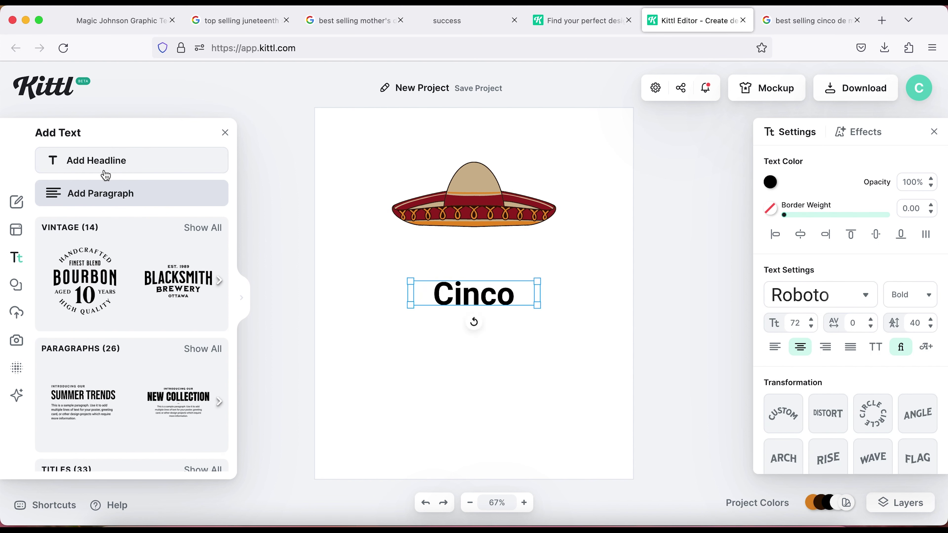
{"action": "left_click", "coordinate": [101, 165]}
{"action": "type", "text": "DE"}
{"action": "left_click", "coordinate": [140, 169]}
{"action": "type", "text": "Mayo!"}
{"action": "left_click_drag", "start_coordinate": [485, 295], "coordinate": [485, 379]}
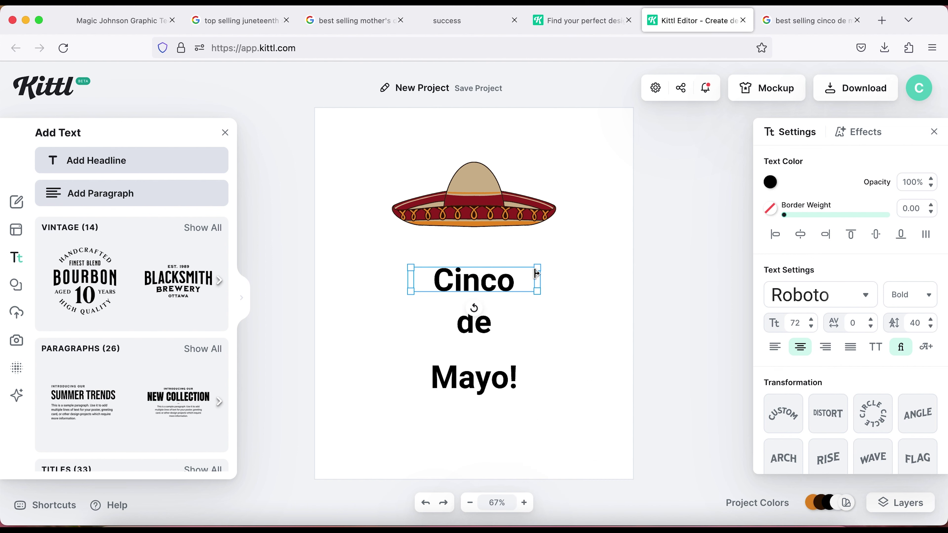
Split Cinco into separate pasted letters spelling CiNcO
{"action": "double_click", "coordinate": [521, 285]}
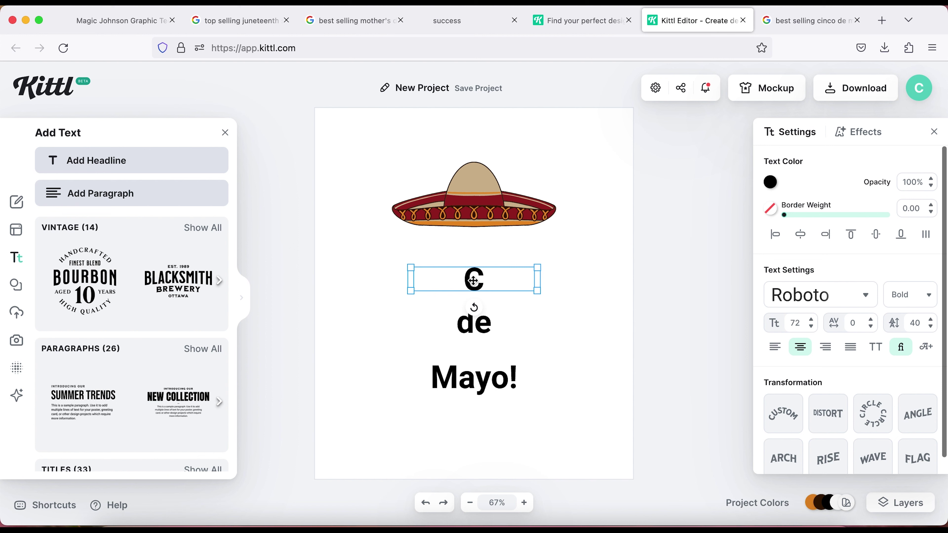
{"action": "key", "text": "ctrl+v"}
{"action": "key", "text": "ctrl+v"}
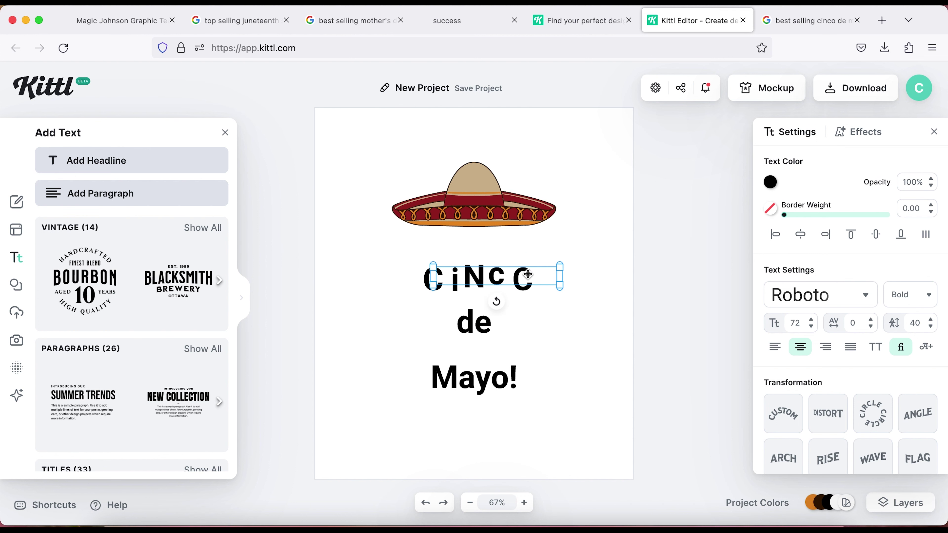
{"action": "type", "text": "O"}
{"action": "left_click", "coordinate": [577, 361]}
Turn de into dE, paste and move a copy, then undo the stray copy
{"action": "double_click", "coordinate": [493, 327]}
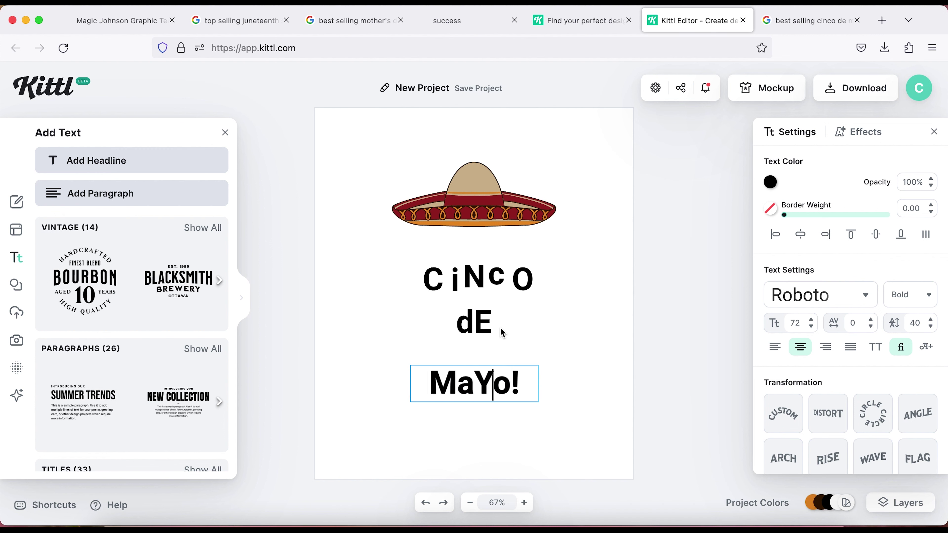
{"action": "left_click", "coordinate": [488, 319]}
{"action": "right_click", "coordinate": [489, 319]}
{"action": "left_click", "coordinate": [515, 316]}
{"action": "left_click_drag", "start_coordinate": [473, 325], "coordinate": [492, 354]}
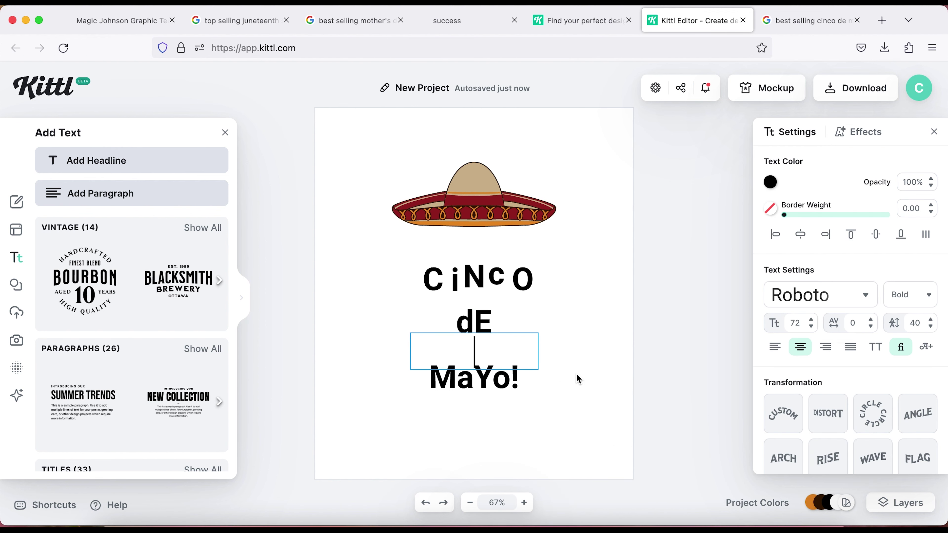
{"action": "key", "text": "ctrl+z"}
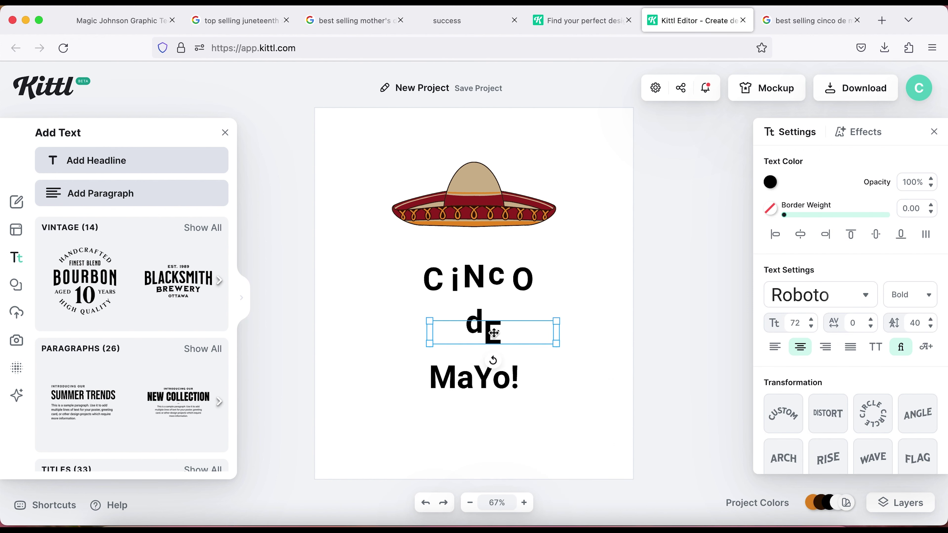
Paste copies of the M in Mayo! and spread them along the line as letters
{"action": "double_click", "coordinate": [532, 384]}
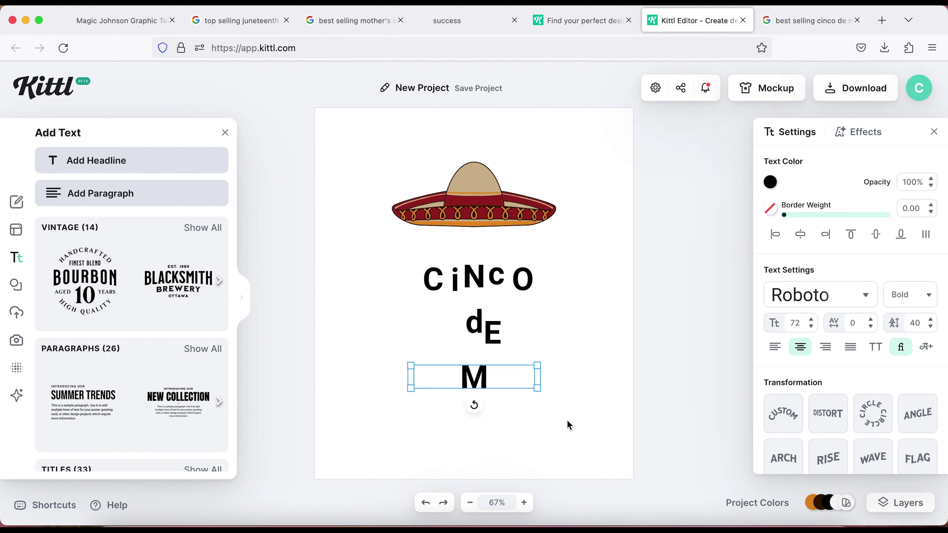
{"action": "key", "text": "ctrl+v"}
{"action": "left_click_drag", "start_coordinate": [474, 377], "coordinate": [522, 377]}
{"action": "left_click", "coordinate": [472, 381]}
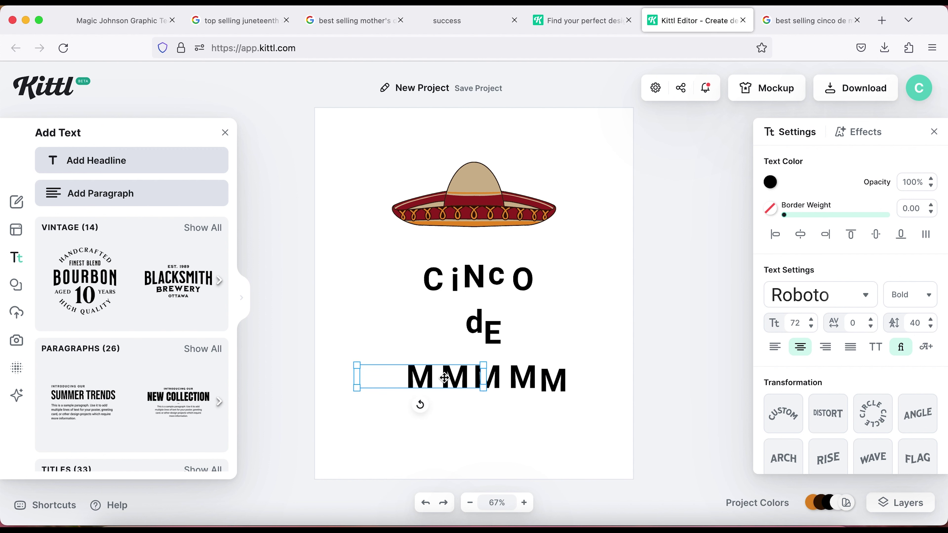
{"action": "double_click", "coordinate": [455, 381]}
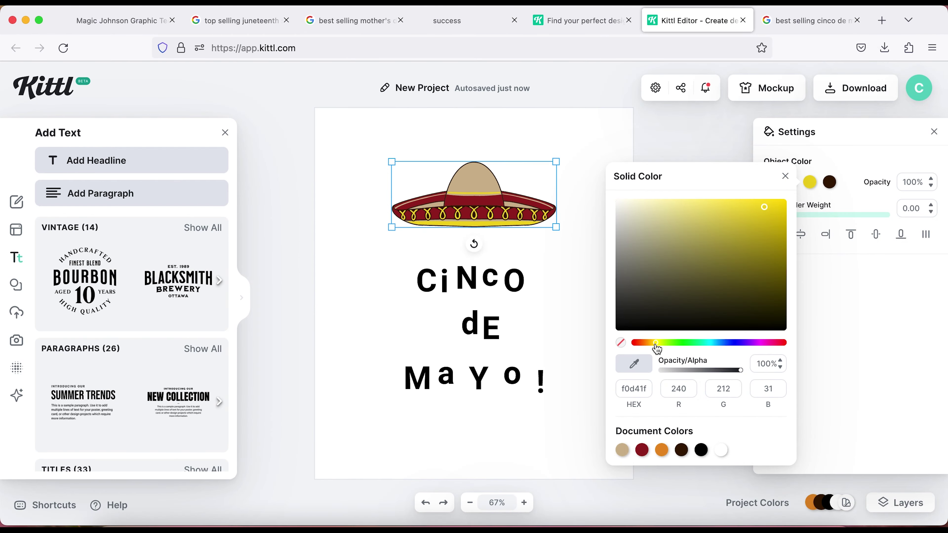
Recolour the sombrero's red to green 44971e and shift the hue of its dark colour
{"action": "left_click", "coordinate": [790, 198]}
{"action": "left_click", "coordinate": [790, 182]}
{"action": "left_click", "coordinate": [658, 343]}
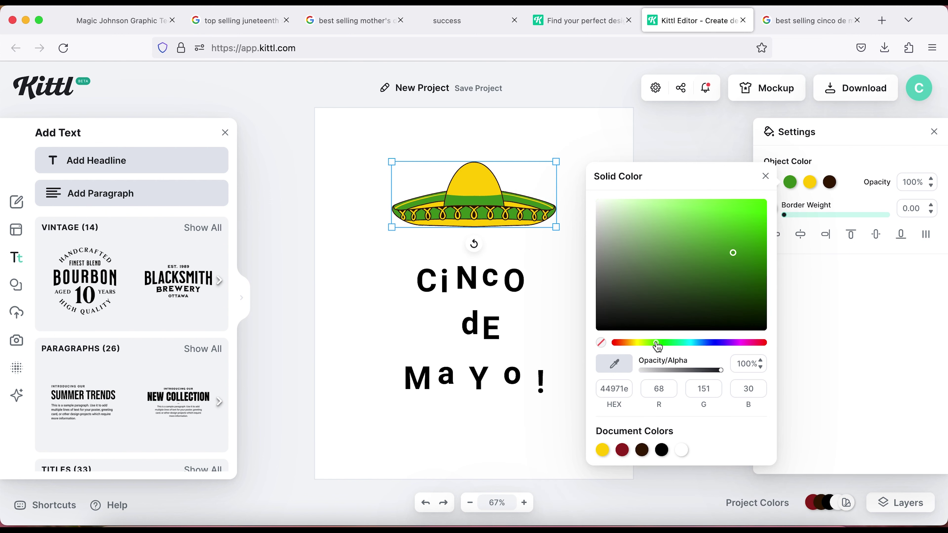
{"action": "left_click", "coordinate": [614, 343]}
{"action": "left_click", "coordinate": [830, 182]}
{"action": "left_click", "coordinate": [754, 343]}
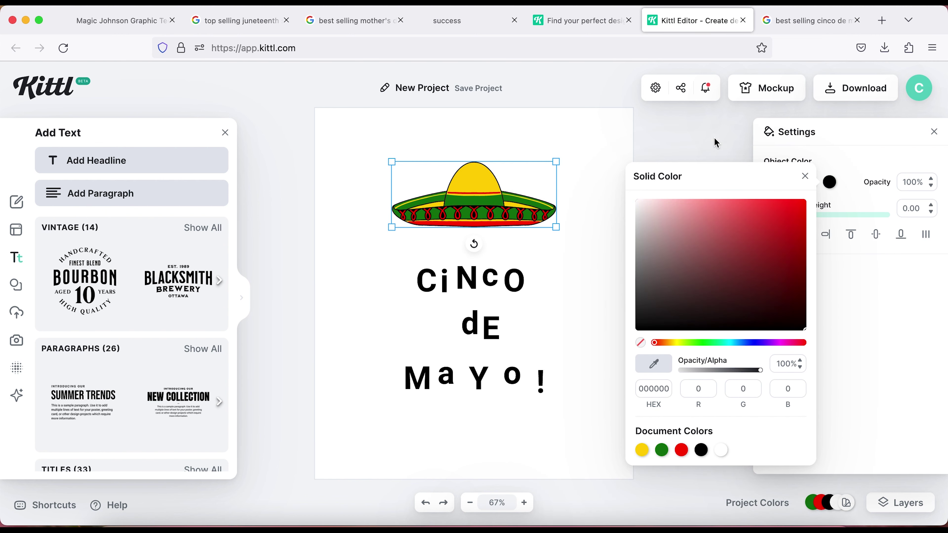
{"action": "left_click", "coordinate": [715, 144]}
{"action": "left_click", "coordinate": [426, 282]}
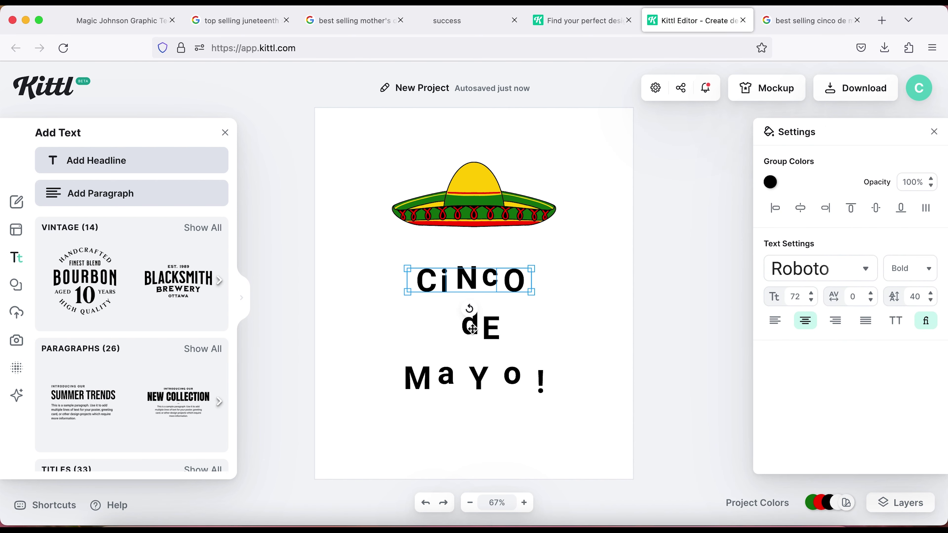
Make the selected CiNcO letters blue, then make i, d and Y green
{"action": "left_click", "coordinate": [771, 182]}
{"action": "left_click", "coordinate": [695, 343]}
{"action": "left_click", "coordinate": [743, 202]}
{"action": "left_click", "coordinate": [444, 284]}
{"action": "left_click", "coordinate": [474, 329], "text": "shift"}
{"action": "left_click", "coordinate": [770, 182]}
{"action": "left_click", "coordinate": [604, 449]}
Colour the first C red and the lowercase c yellow
{"action": "left_click", "coordinate": [492, 281]}
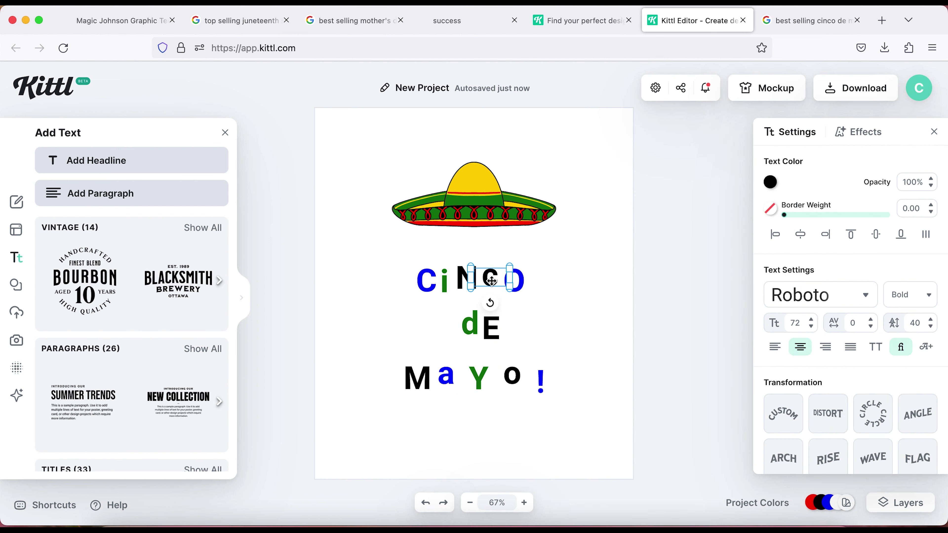
{"action": "left_click", "coordinate": [424, 379]}
{"action": "left_click", "coordinate": [426, 283]}
{"action": "left_click", "coordinate": [771, 182]}
{"action": "left_click", "coordinate": [622, 450]}
{"action": "left_click", "coordinate": [560, 419]}
{"action": "left_click", "coordinate": [475, 290]}
{"action": "left_click", "coordinate": [770, 182]}
{"action": "left_click", "coordinate": [583, 450]}
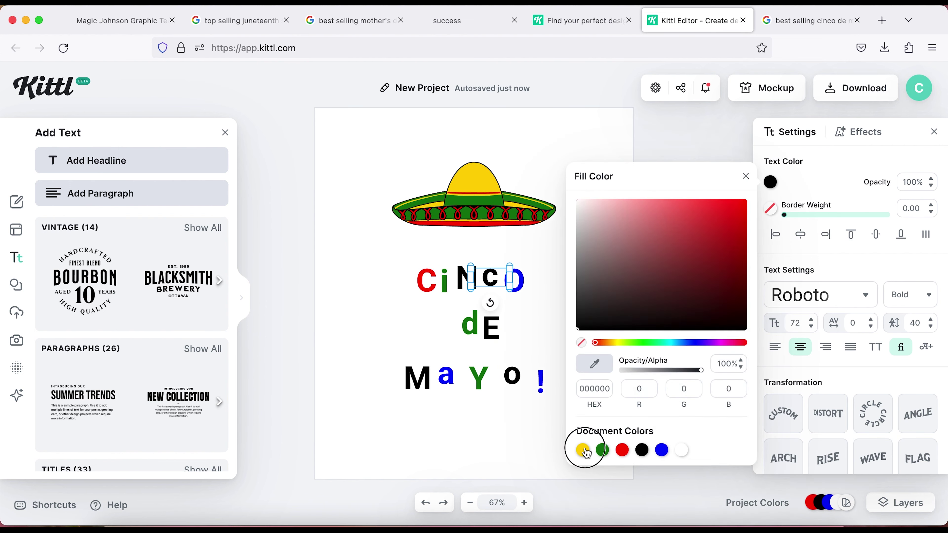
Colour the E and o red, the M yellow and the exclamation mark black, then select all letters
{"action": "left_click", "coordinate": [460, 285]}
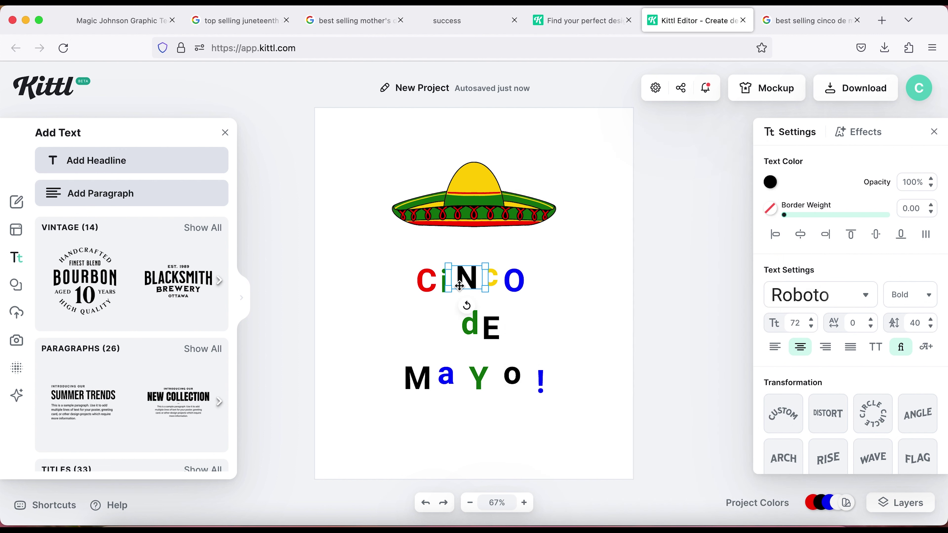
{"action": "left_click", "coordinate": [770, 182]}
{"action": "left_click", "coordinate": [622, 450]}
{"action": "left_click", "coordinate": [560, 430]}
{"action": "left_click", "coordinate": [417, 377]}
{"action": "left_click", "coordinate": [771, 182]}
{"action": "left_click", "coordinate": [583, 450]}
{"action": "left_click", "coordinate": [541, 381]}
{"action": "left_click", "coordinate": [642, 450]}
{"action": "left_click", "coordinate": [395, 263]}
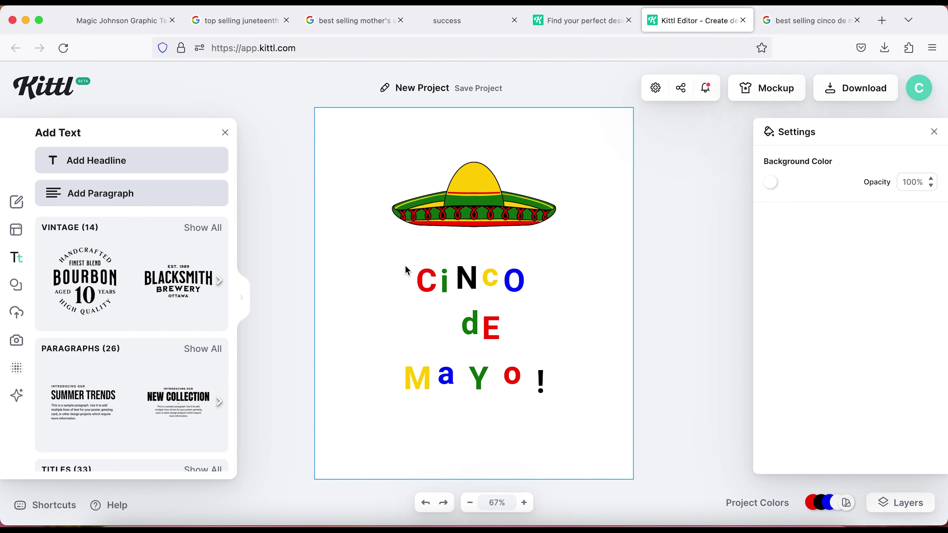
{"action": "left_click_drag", "start_coordinate": [396, 263], "coordinate": [571, 440]}
{"action": "left_click", "coordinate": [822, 268]}
Filter to sans serif fonts, try Anton and Apropal, and set the font size to 100
{"action": "left_click", "coordinate": [660, 112]}
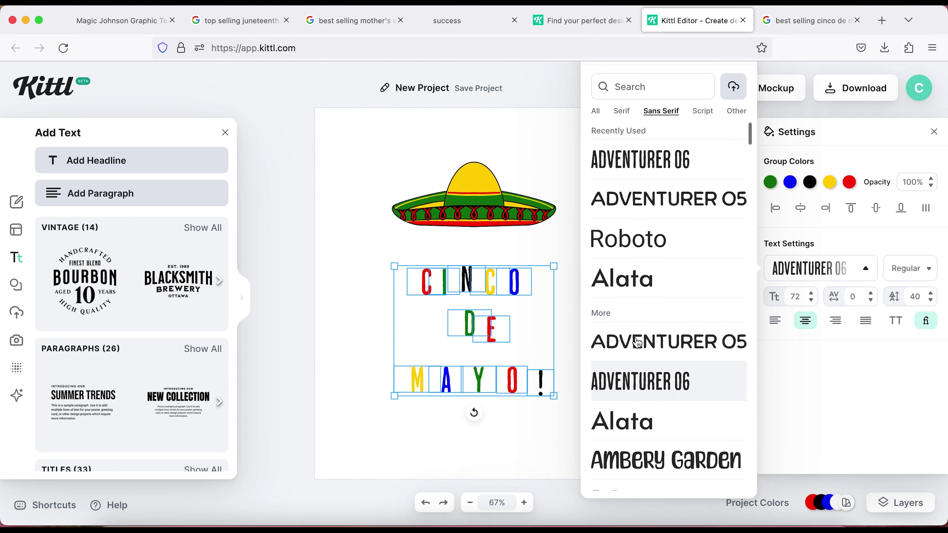
{"action": "left_click", "coordinate": [627, 433]}
{"action": "scroll", "coordinate": [627, 437], "scroll_direction": "down", "scroll_amount": 5}
{"action": "left_click", "coordinate": [638, 313]}
{"action": "scroll", "coordinate": [654, 298], "scroll_direction": "down", "scroll_amount": 3}
{"action": "scroll", "coordinate": [657, 295], "scroll_direction": "down", "scroll_amount": 2}
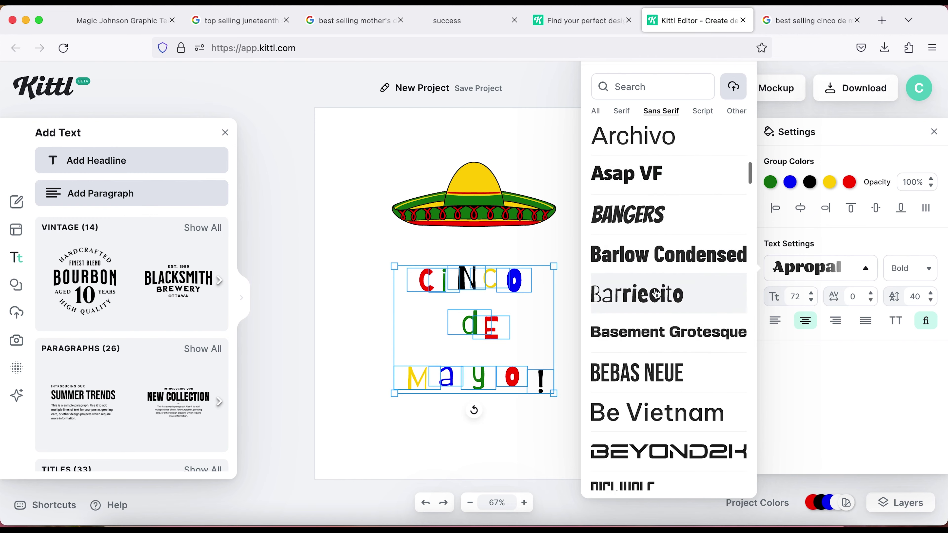
{"action": "left_click", "coordinate": [813, 293]}
Try the Dodgy Ultra and Magiel fonts on the lettering
{"action": "left_click", "coordinate": [821, 269]}
{"action": "scroll", "coordinate": [661, 285], "scroll_direction": "down", "scroll_amount": 5}
{"action": "scroll", "coordinate": [660, 285], "scroll_direction": "down", "scroll_amount": 5}
{"action": "scroll", "coordinate": [660, 286], "scroll_direction": "down", "scroll_amount": 3}
{"action": "scroll", "coordinate": [661, 287], "scroll_direction": "down", "scroll_amount": 3}
{"action": "scroll", "coordinate": [661, 288], "scroll_direction": "down", "scroll_amount": 1}
{"action": "left_click", "coordinate": [661, 288]}
{"action": "scroll", "coordinate": [661, 287], "scroll_direction": "down", "scroll_amount": 4}
{"action": "scroll", "coordinate": [656, 281], "scroll_direction": "down", "scroll_amount": 10}
{"action": "scroll", "coordinate": [656, 282], "scroll_direction": "down", "scroll_amount": 6}
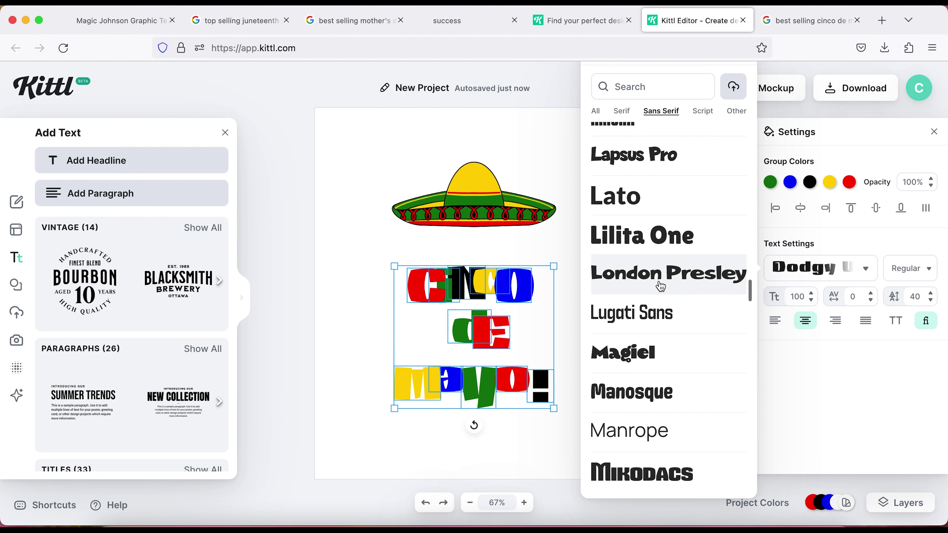
{"action": "left_click", "coordinate": [649, 358]}
Try the Ranchers font on the lettering
{"action": "scroll", "coordinate": [649, 358], "scroll_direction": "down", "scroll_amount": 8}
{"action": "scroll", "coordinate": [648, 360], "scroll_direction": "down", "scroll_amount": 3}
{"action": "scroll", "coordinate": [645, 310], "scroll_direction": "down", "scroll_amount": 6}
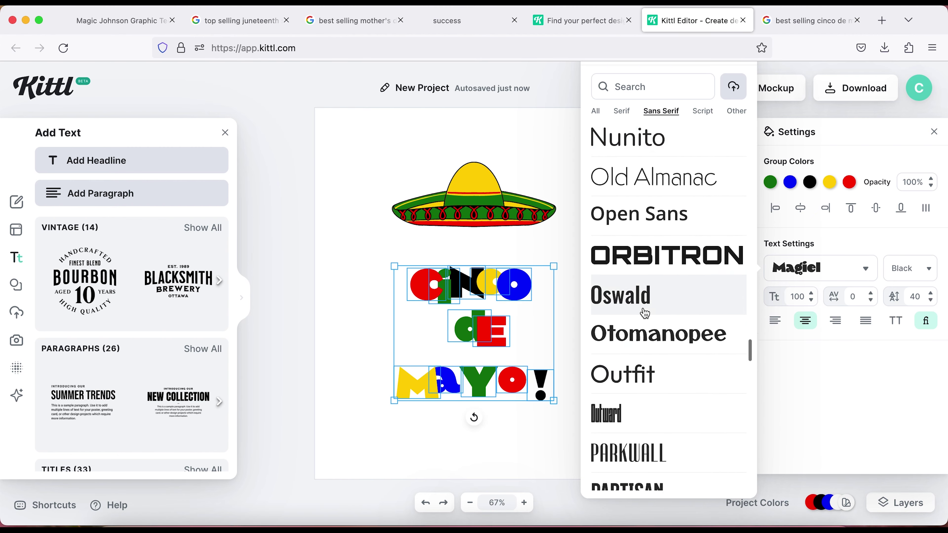
{"action": "scroll", "coordinate": [645, 313], "scroll_direction": "down", "scroll_amount": 3}
{"action": "right_click", "coordinate": [645, 308]}
{"action": "left_click", "coordinate": [616, 322]}
{"action": "scroll", "coordinate": [614, 328], "scroll_direction": "down", "scroll_amount": 5}
{"action": "scroll", "coordinate": [620, 321], "scroll_direction": "down", "scroll_amount": 5}
Try PARTISAN and Barriecito, settle back on Ranchers, and enlarge the lettering
{"action": "left_click", "coordinate": [624, 246]}
{"action": "scroll", "coordinate": [624, 247], "scroll_direction": "up", "scroll_amount": 6}
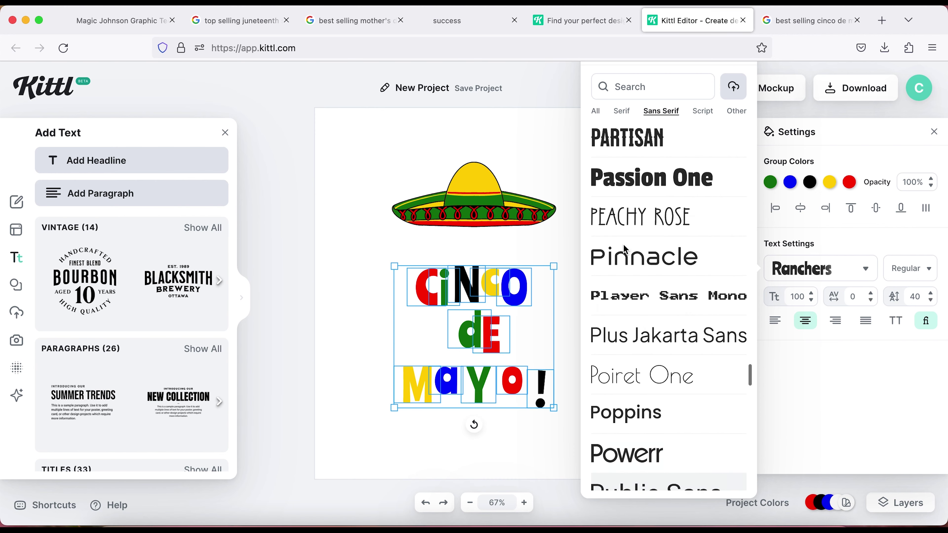
{"action": "left_click", "coordinate": [342, 316]}
{"action": "left_click", "coordinate": [468, 299]}
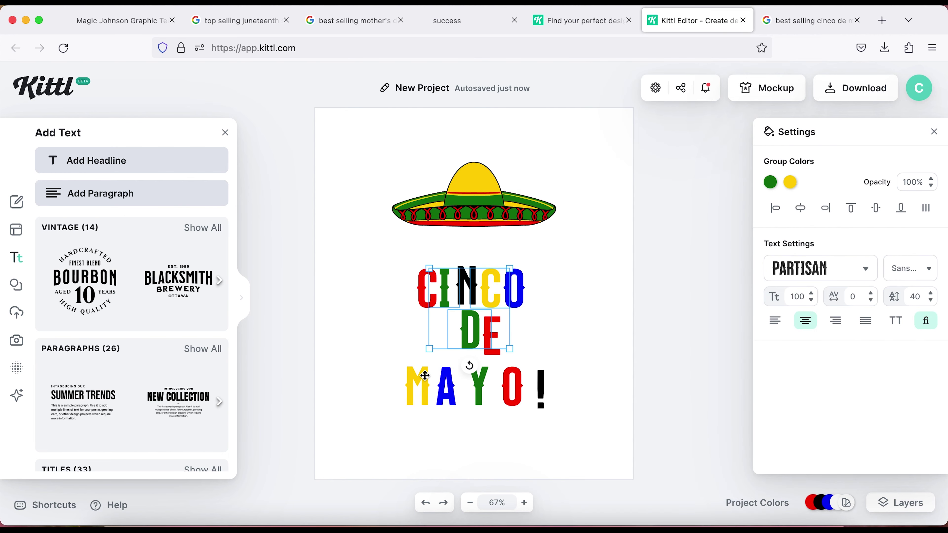
{"action": "left_click", "coordinate": [821, 268]}
{"action": "left_click", "coordinate": [635, 315]}
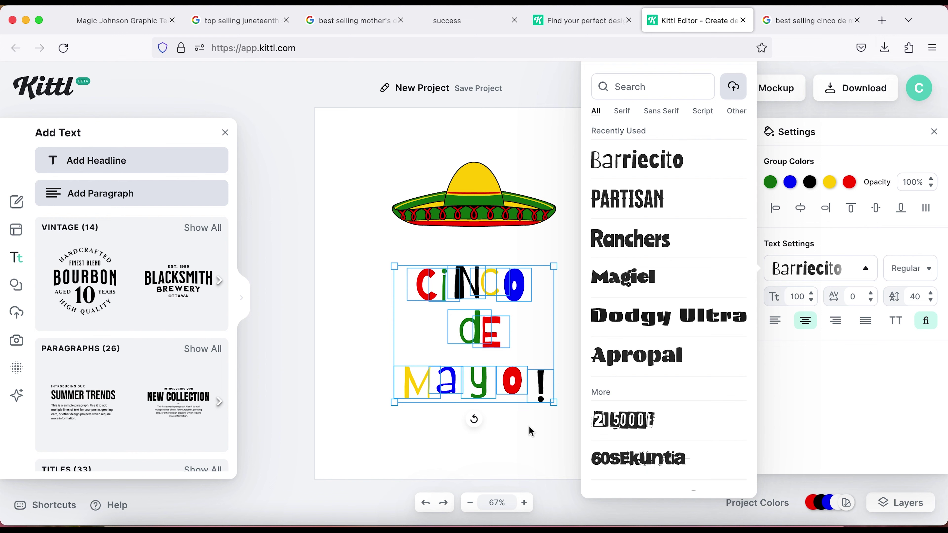
{"action": "left_click", "coordinate": [525, 452]}
{"action": "mouse_move", "coordinate": [388, 246]}
{"action": "left_mouse_down"}
{"action": "mouse_move", "coordinate": [573, 438]}
{"action": "mouse_move", "coordinate": [595, 444]}
{"action": "left_mouse_up"}
{"action": "left_click", "coordinate": [471, 457]}
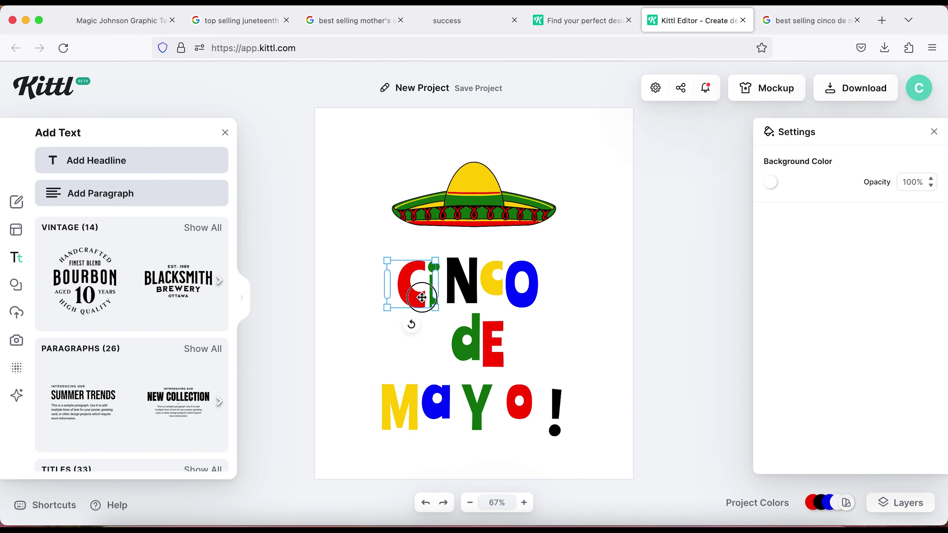
Make the C, N, O and E letters taller
{"action": "left_click", "coordinate": [410, 287]}
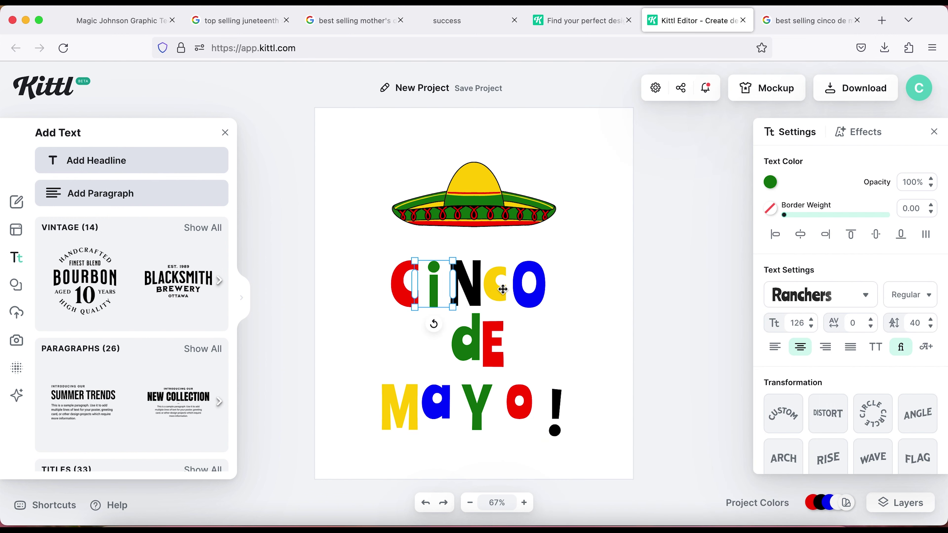
{"action": "left_click", "coordinate": [494, 339], "text": "shift"}
{"action": "left_click_drag", "start_coordinate": [570, 443], "coordinate": [580, 460]}
{"action": "left_click", "coordinate": [615, 320]}
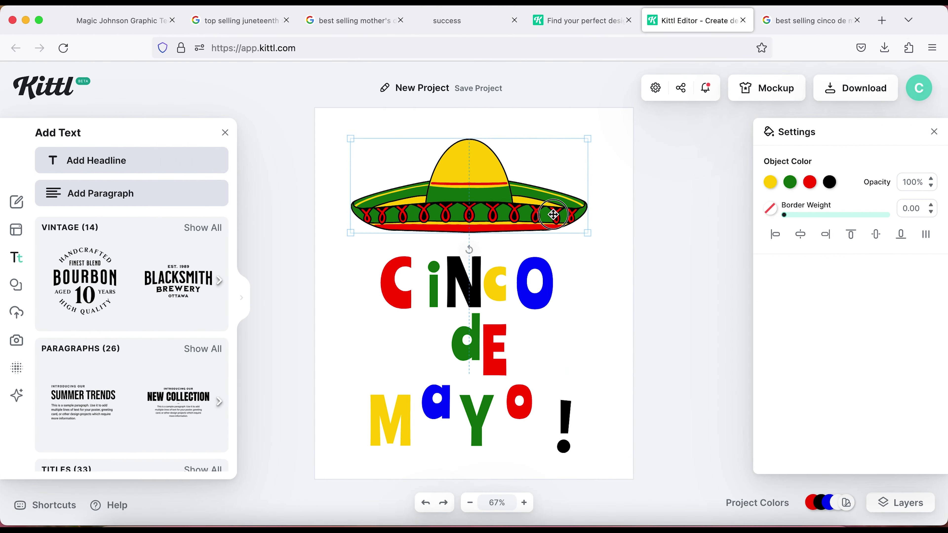
Shift the dE pair left and raise the green Y slightly
{"action": "left_click", "coordinate": [561, 282]}
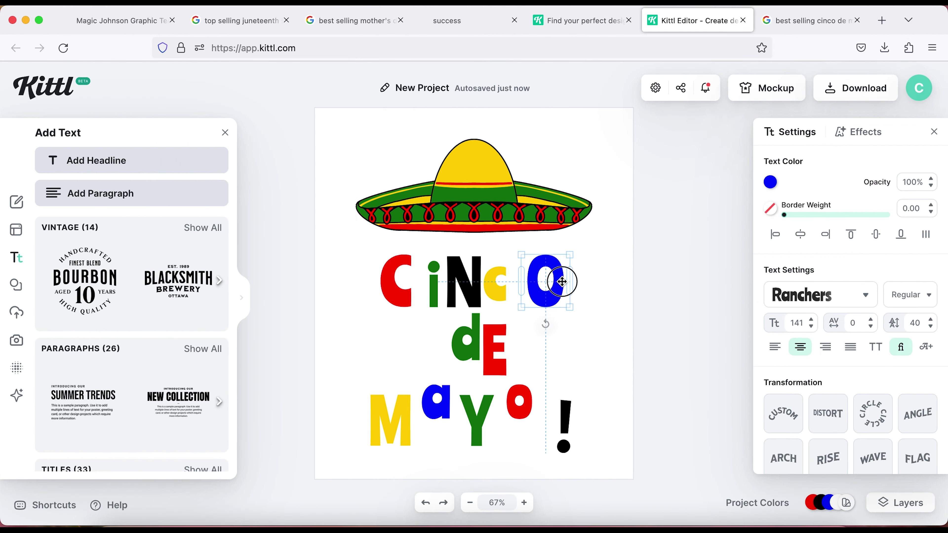
{"action": "left_click_drag", "start_coordinate": [454, 275], "coordinate": [463, 275]}
{"action": "left_click", "coordinate": [464, 344]}
{"action": "left_click", "coordinate": [494, 351], "text": "shift"}
{"action": "key", "text": "Left"}
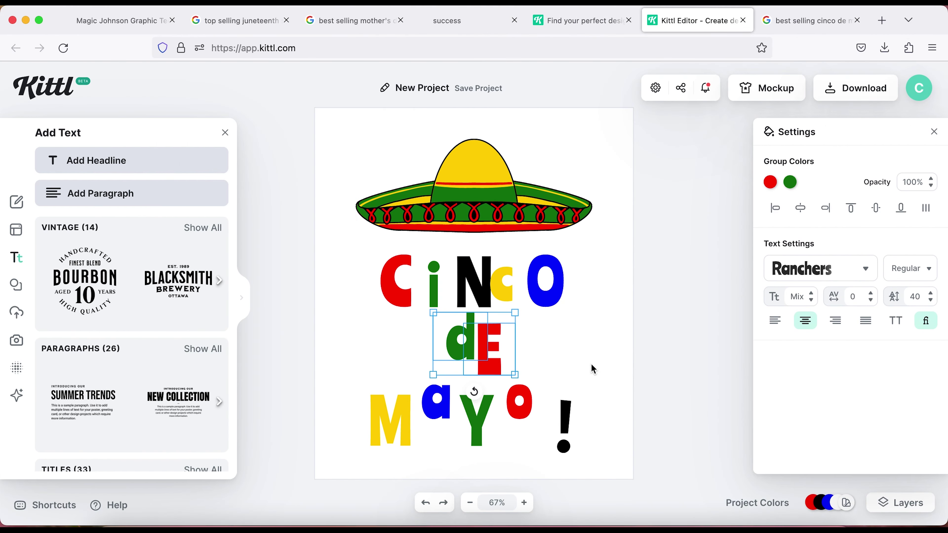
{"action": "left_click_drag", "start_coordinate": [474, 439], "coordinate": [474, 430]}
Nudge the yellow c down and right and move the yellow M right
{"action": "left_click", "coordinate": [613, 339]}
{"action": "left_click_drag", "start_coordinate": [503, 288], "coordinate": [507, 292]}
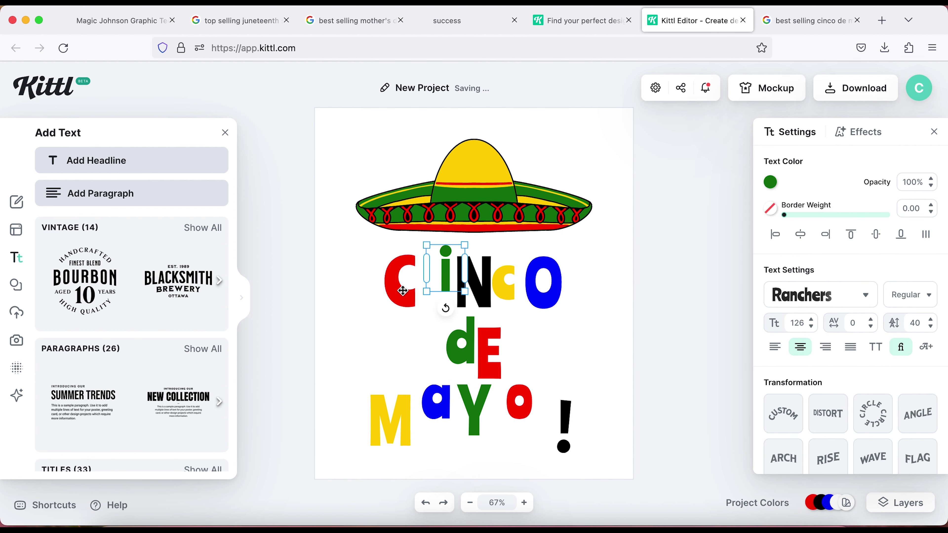
{"action": "left_click_drag", "start_coordinate": [404, 416], "coordinate": [416, 416]}
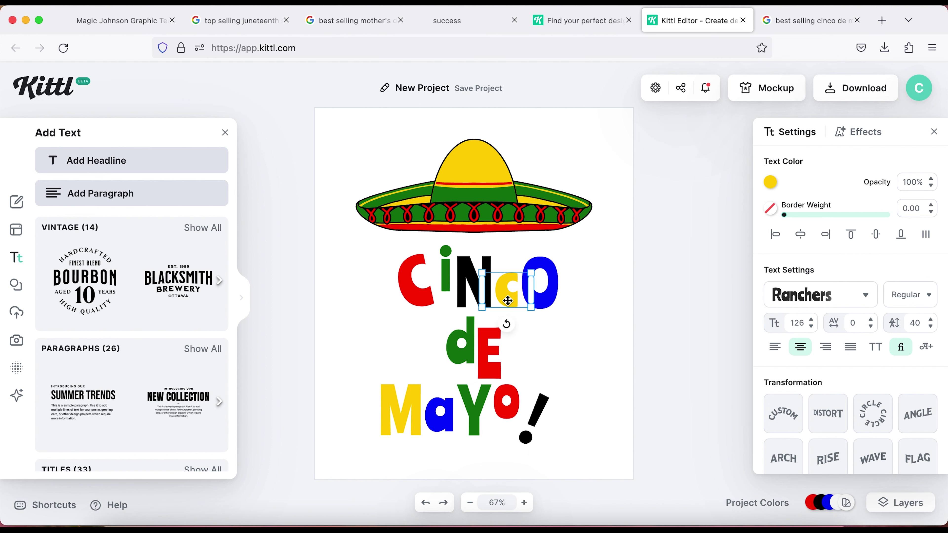
{"action": "left_click", "coordinate": [451, 444]}
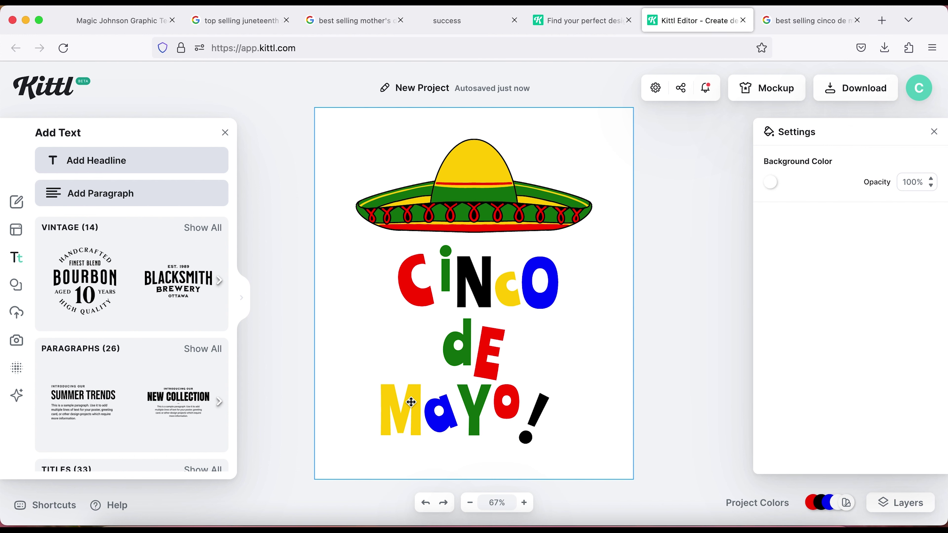
{"action": "left_click", "coordinate": [410, 299]}
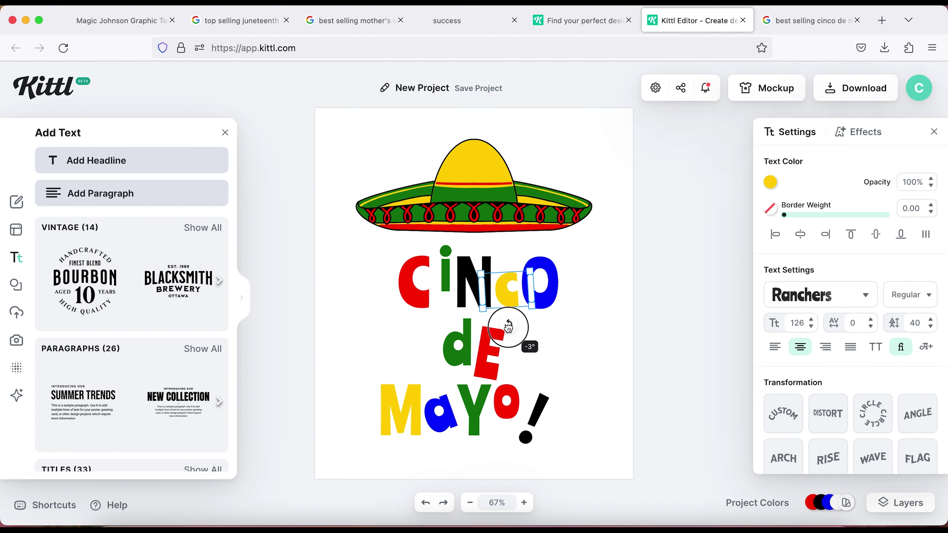
Tilt the exclamation mark, then select the MaYo! letters and the CiNcO row in turn
{"action": "left_click_drag", "start_coordinate": [530, 461], "coordinate": [530, 461]}
{"action": "left_click_drag", "start_coordinate": [373, 448], "coordinate": [564, 378]}
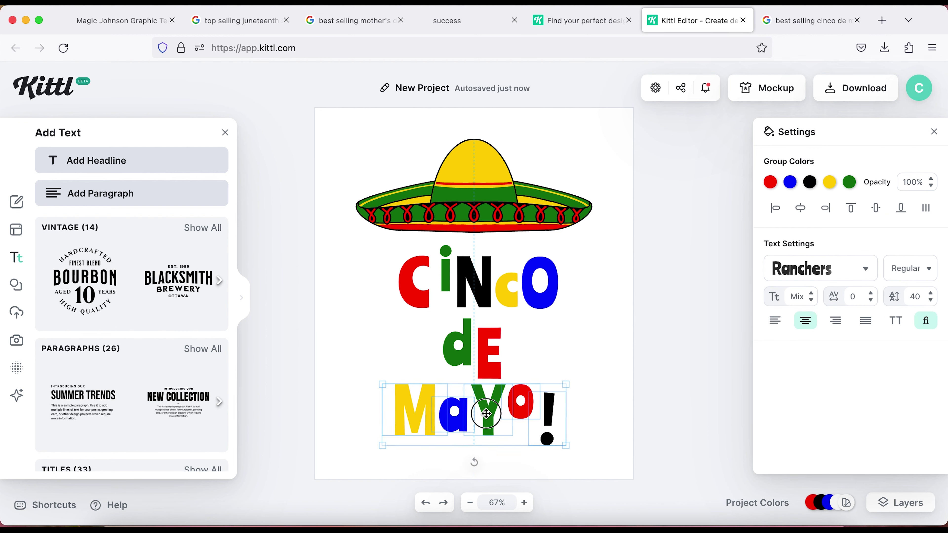
{"action": "left_click_drag", "start_coordinate": [389, 321], "coordinate": [470, 280]}
{"action": "right_click", "coordinate": [483, 347]}
{"action": "key", "text": "Escape"}
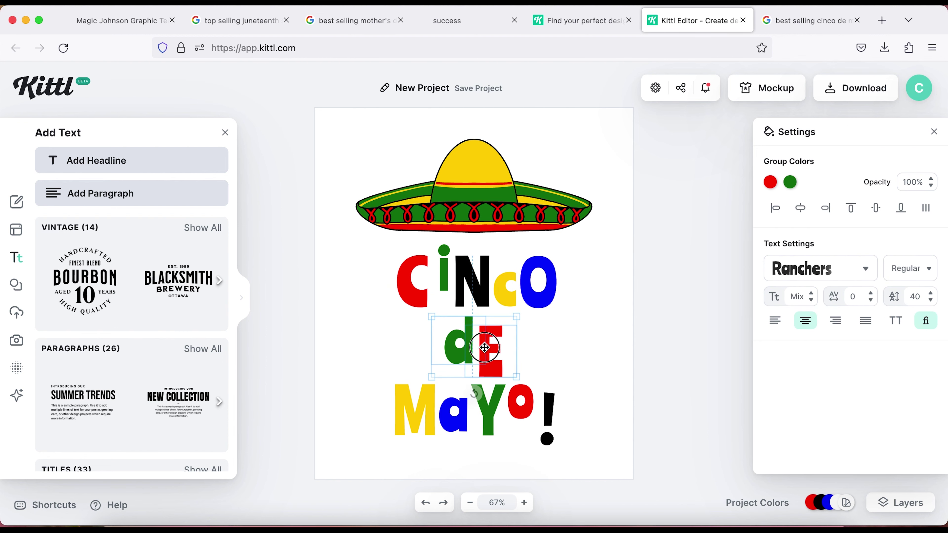
{"action": "key", "text": "Escape"}
{"action": "left_click", "coordinate": [427, 288]}
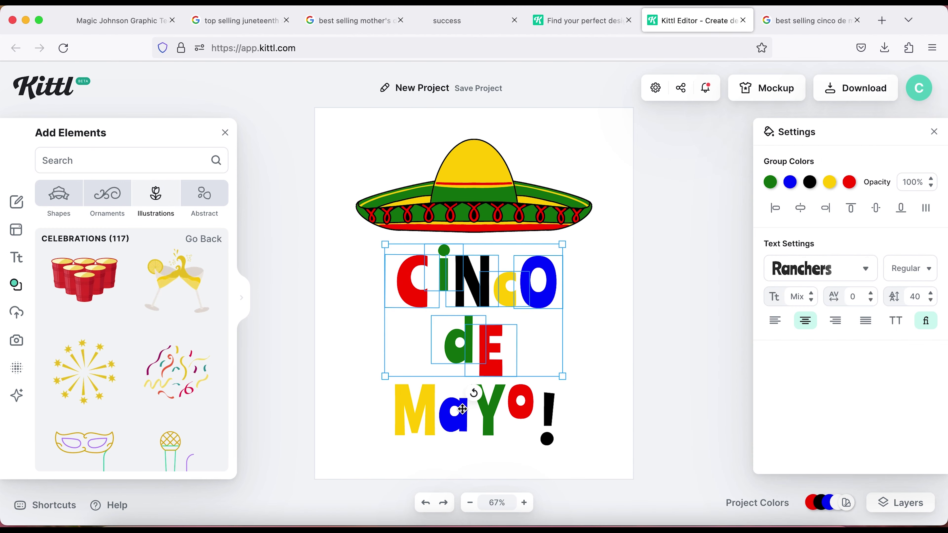
Enlarge the lettering group, shift it up and left, and raise the sombrero
{"action": "left_click_drag", "start_coordinate": [556, 448], "coordinate": [599, 470]}
{"action": "left_click_drag", "start_coordinate": [518, 377], "coordinate": [500, 351]}
{"action": "left_click_drag", "start_coordinate": [474, 180], "coordinate": [474, 170]}
{"action": "left_click", "coordinate": [480, 269]}
{"action": "left_click", "coordinate": [576, 425]}
{"action": "left_click", "coordinate": [377, 233]}
{"action": "left_click", "coordinate": [546, 434]}
{"action": "left_click", "coordinate": [384, 273]}
Enlarge the lettering further, raise the sombrero, centre the lettering and ungroup it
{"action": "left_click_drag", "start_coordinate": [576, 455], "coordinate": [589, 465]}
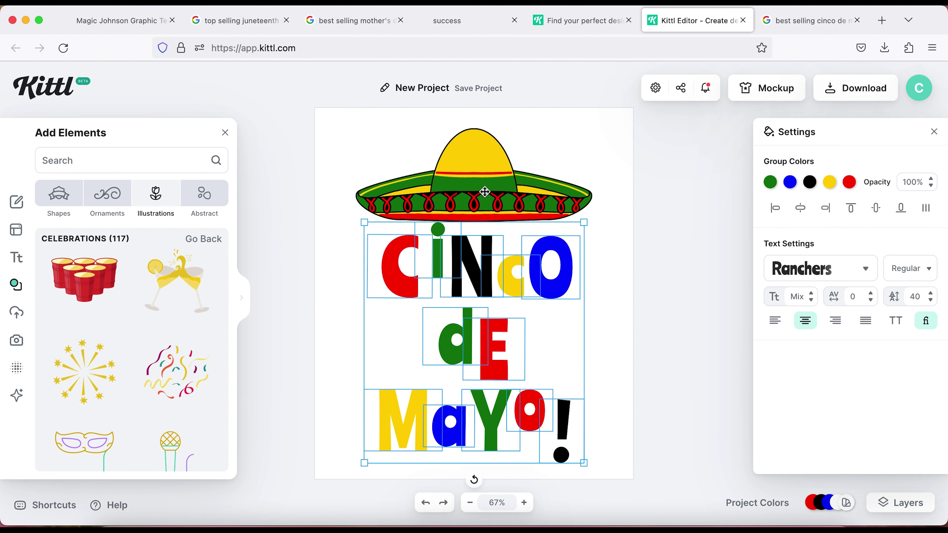
{"action": "left_click_drag", "start_coordinate": [474, 204], "coordinate": [473, 193]}
{"action": "left_click_drag", "start_coordinate": [495, 341], "coordinate": [493, 327]}
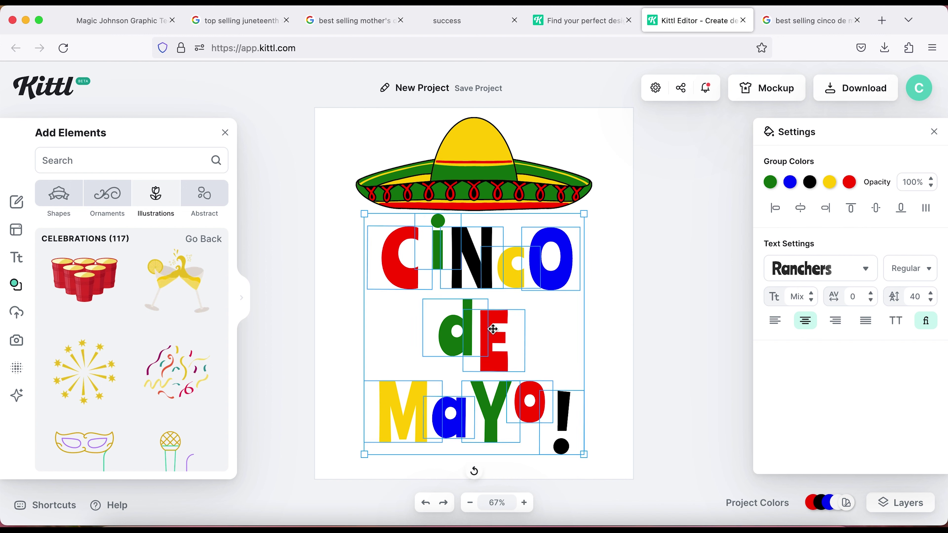
{"action": "left_click", "coordinate": [611, 351]}
{"action": "right_click", "coordinate": [420, 388]}
{"action": "left_click", "coordinate": [469, 379]}
{"action": "left_click", "coordinate": [456, 417]}
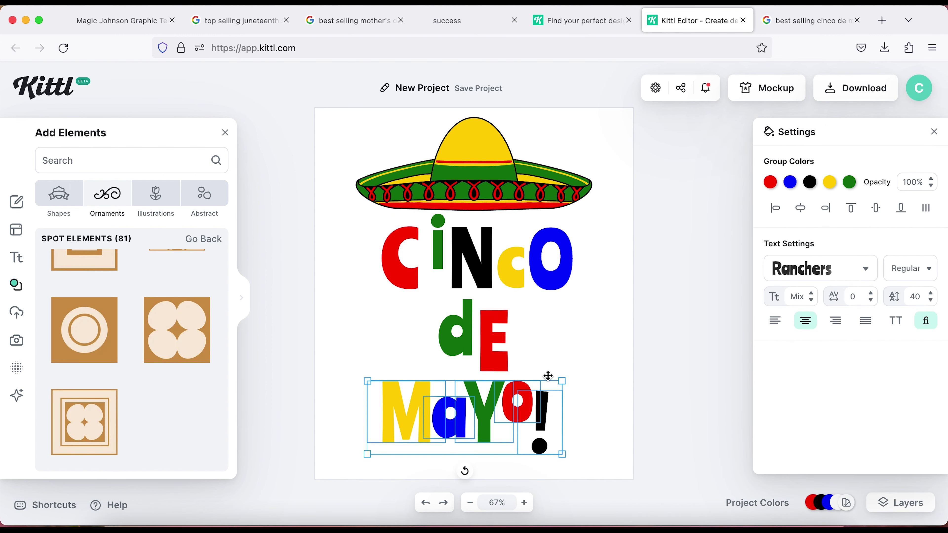
Tighten the MaYo! spacing by shifting the red o and yellow M slightly left
{"action": "left_click", "coordinate": [409, 286]}
{"action": "left_click_drag", "start_coordinate": [519, 403], "coordinate": [511, 406]}
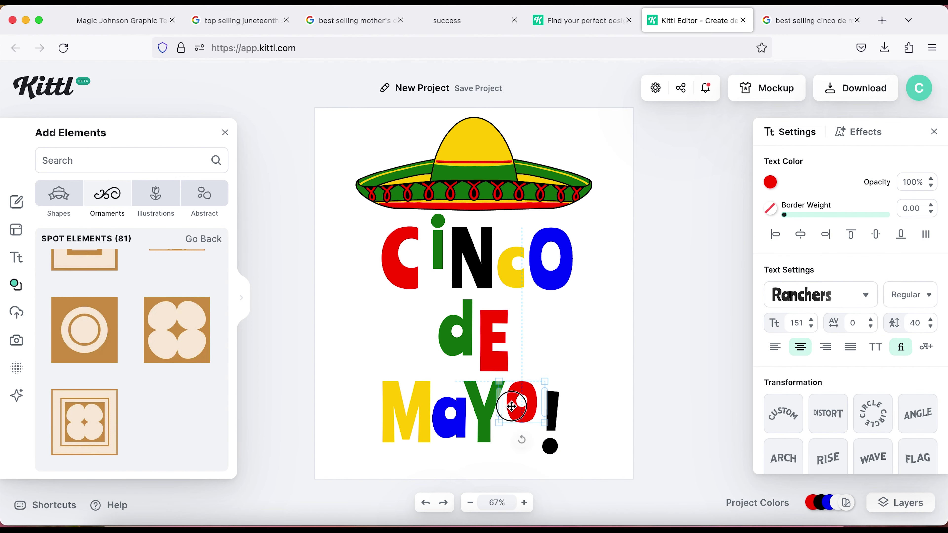
{"action": "left_click_drag", "start_coordinate": [403, 409], "coordinate": [396, 409]}
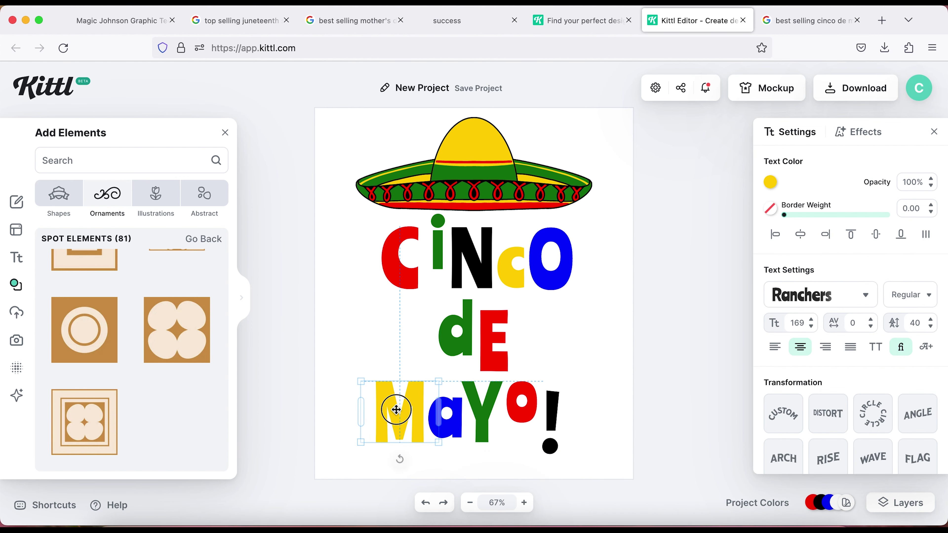
{"action": "left_click", "coordinate": [380, 413]}
{"action": "left_click", "coordinate": [444, 450]}
{"action": "key", "text": "Escape"}
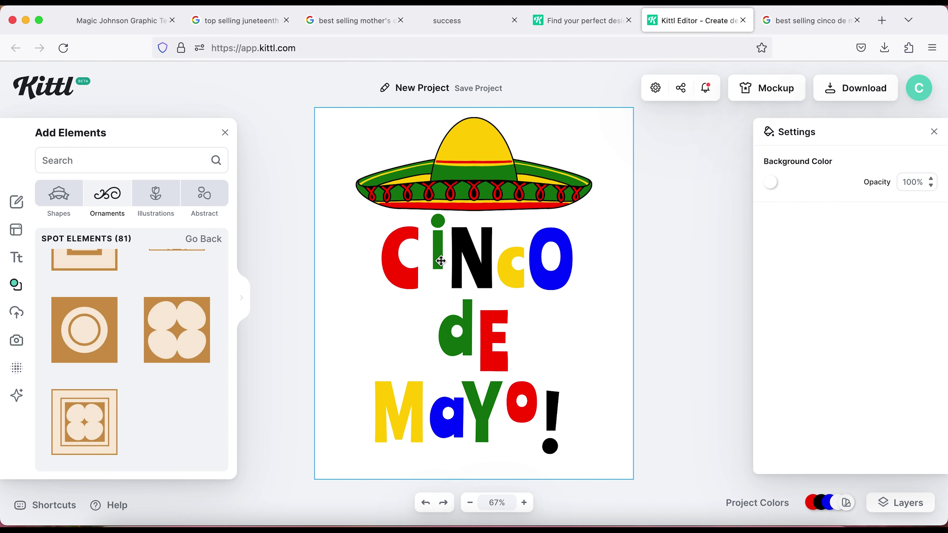
Marquee-select the CINCO letters and nudge the row down slightly
{"action": "left_click", "coordinate": [439, 265]}
{"action": "left_click_drag", "start_coordinate": [362, 209], "coordinate": [584, 295]}
{"action": "left_click_drag", "start_coordinate": [458, 250], "coordinate": [458, 253]}
{"action": "left_click", "coordinate": [403, 418]}
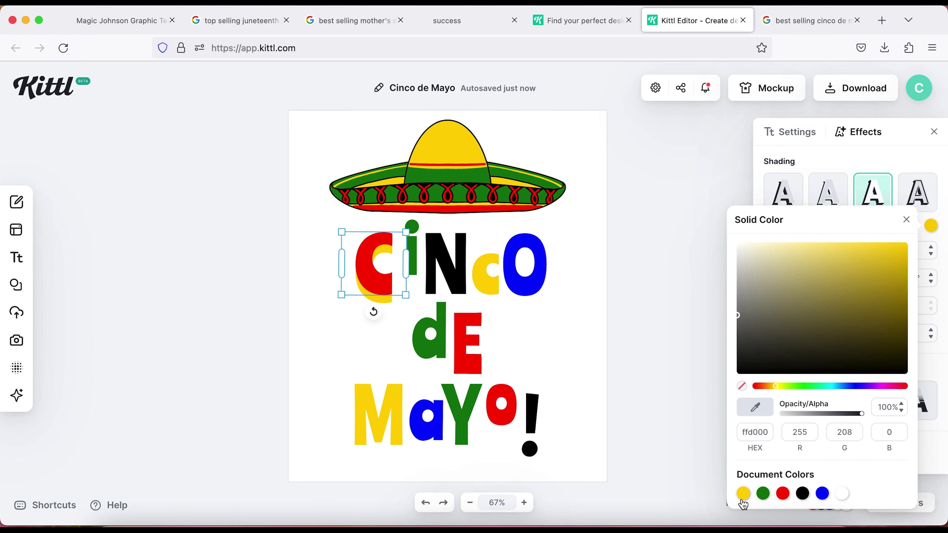
Give the N a block shadow and set the c's shadow colour to red
{"action": "left_click", "coordinate": [445, 292]}
{"action": "left_click", "coordinate": [859, 132]}
{"action": "left_click", "coordinate": [870, 203]}
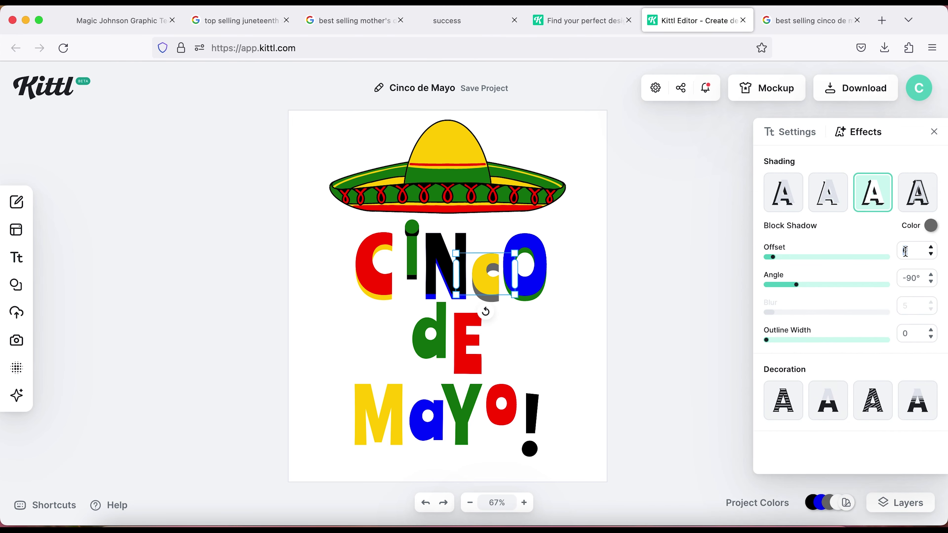
{"action": "left_click", "coordinate": [639, 402]}
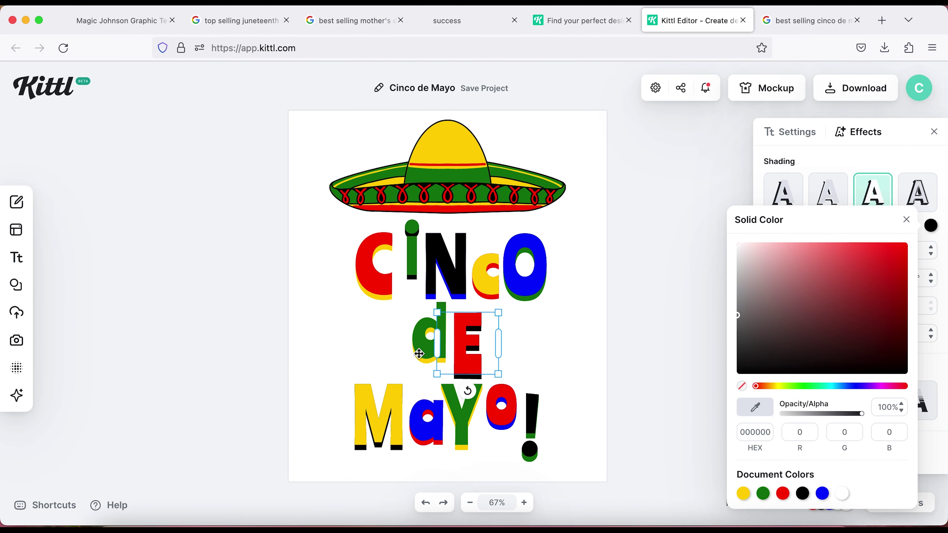
{"action": "left_click", "coordinate": [652, 344]}
{"action": "left_click", "coordinate": [445, 209]}
{"action": "left_click", "coordinate": [769, 208]}
Close the sombrero's border colour options
{"action": "left_click", "coordinate": [529, 195]}
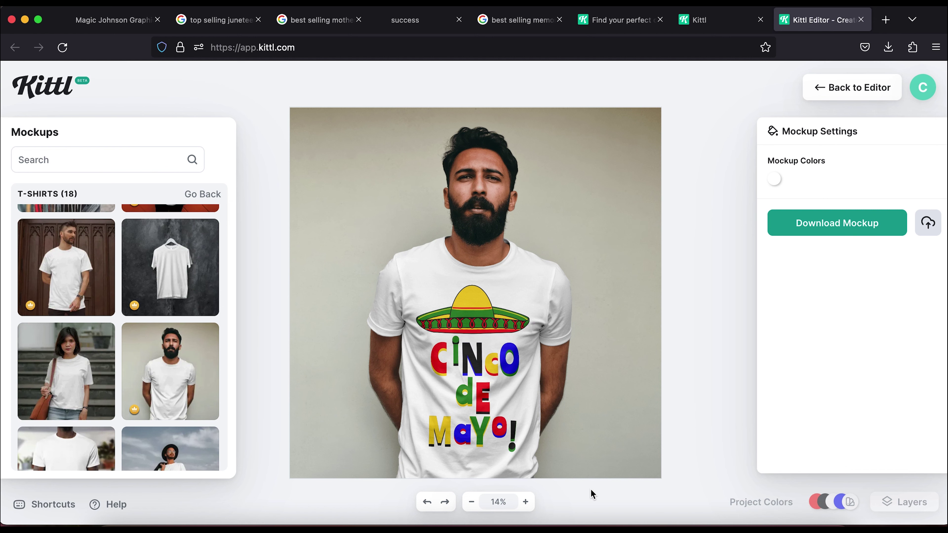